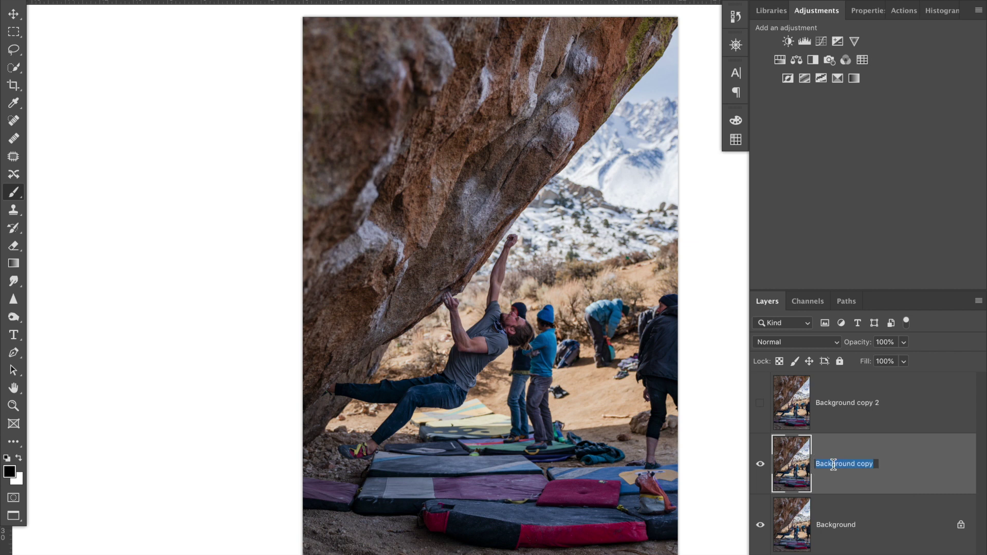
Rename the middle layer "In focus" and the uppermost layer "Out of focus".
text(In focus)
double_click(846, 402)
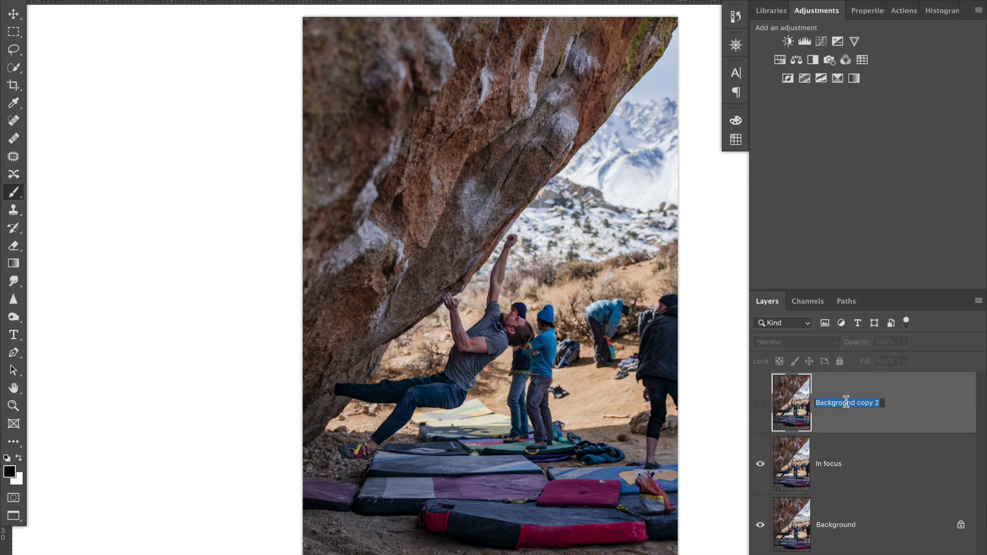
text(Out of focus)
Set the blend mode of the In focus layer to Overlay.
click(814, 464)
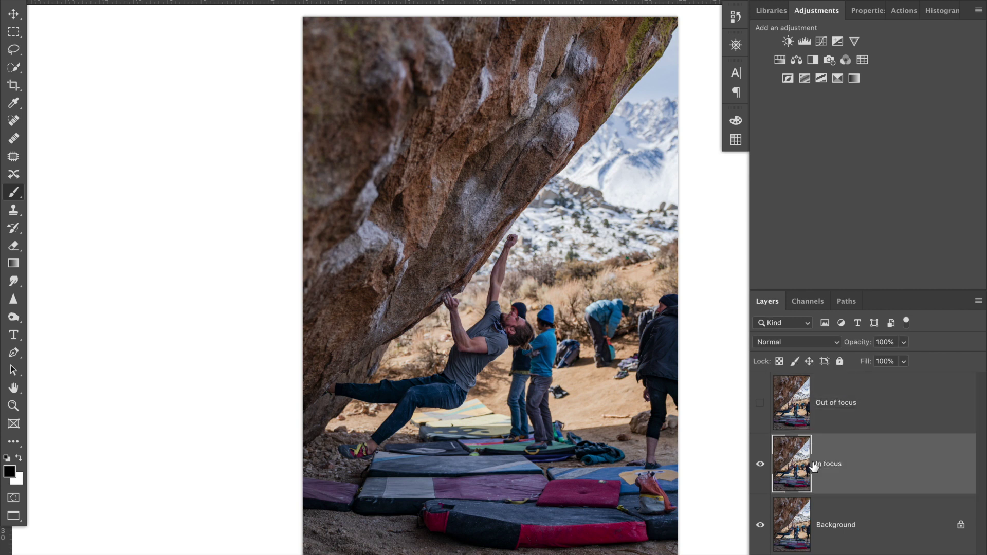
scroll(518, 390, up, 5)
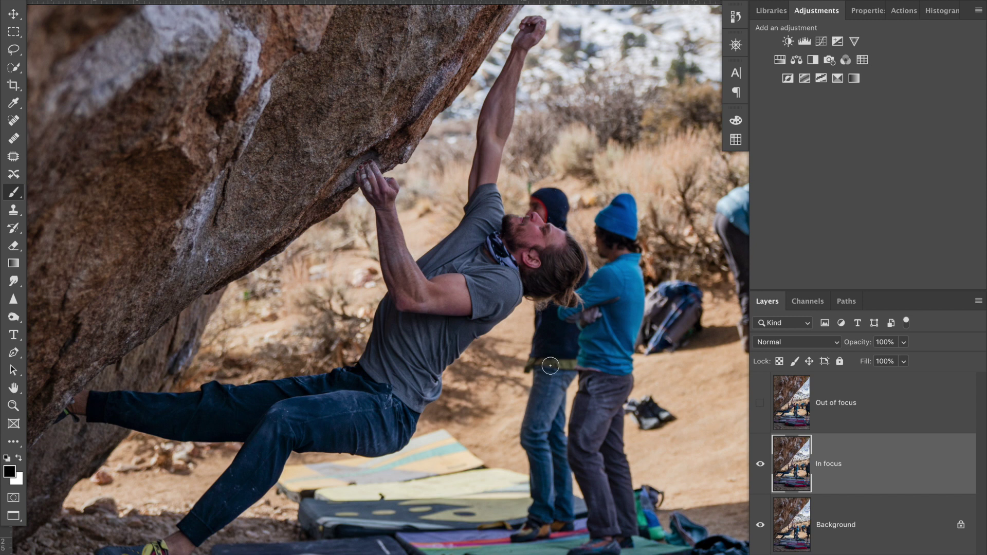
click(780, 344)
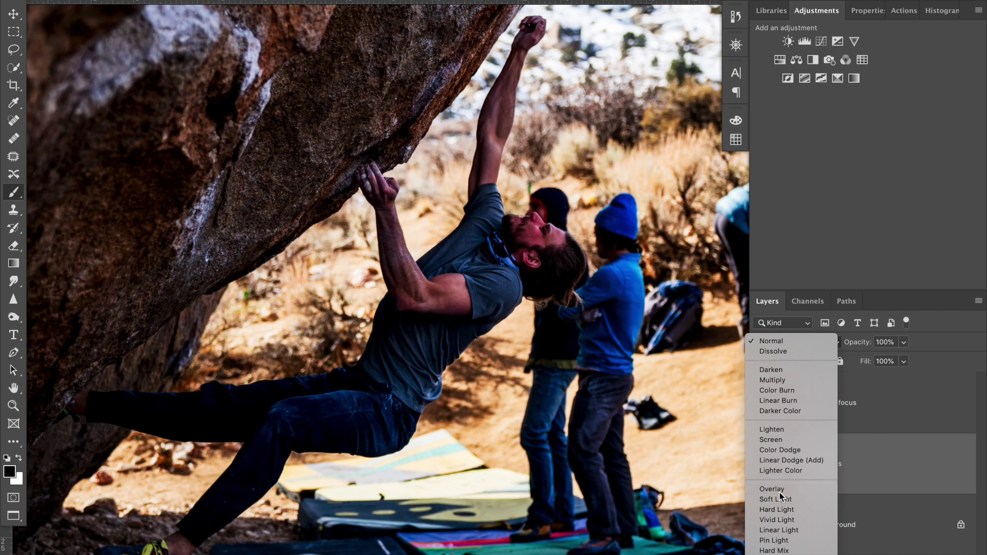
click(780, 492)
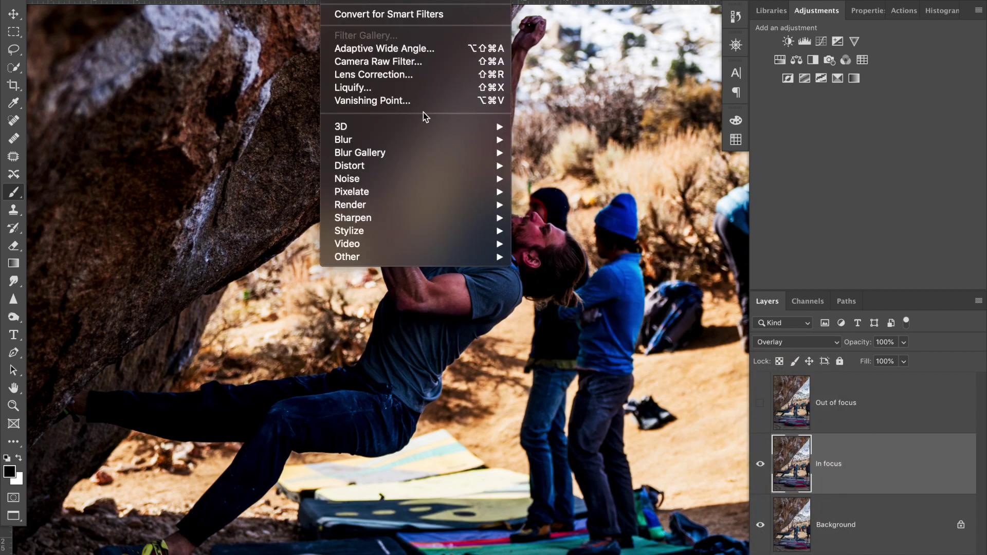
Apply the High Pass filter to the In focus layer.
mouse_move(493, 258)
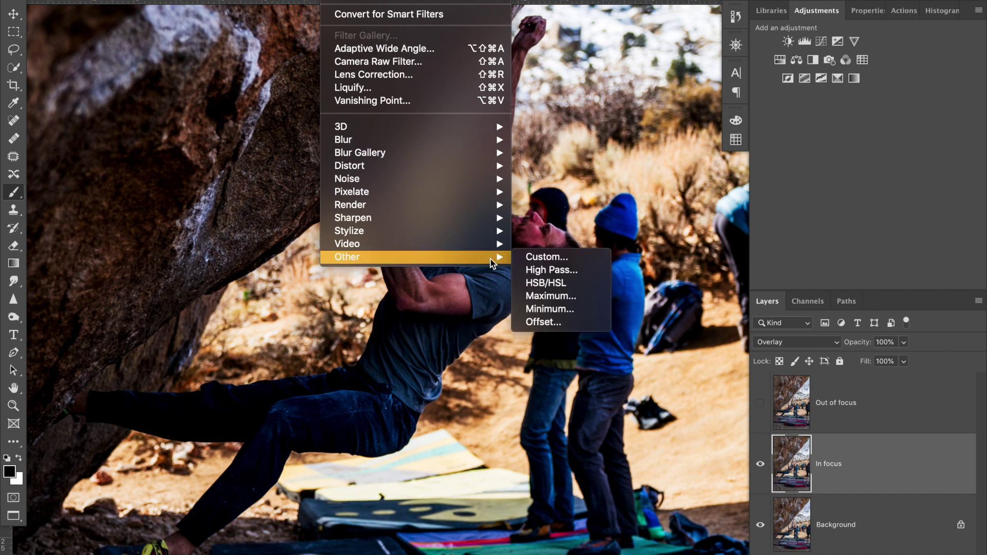
click(535, 271)
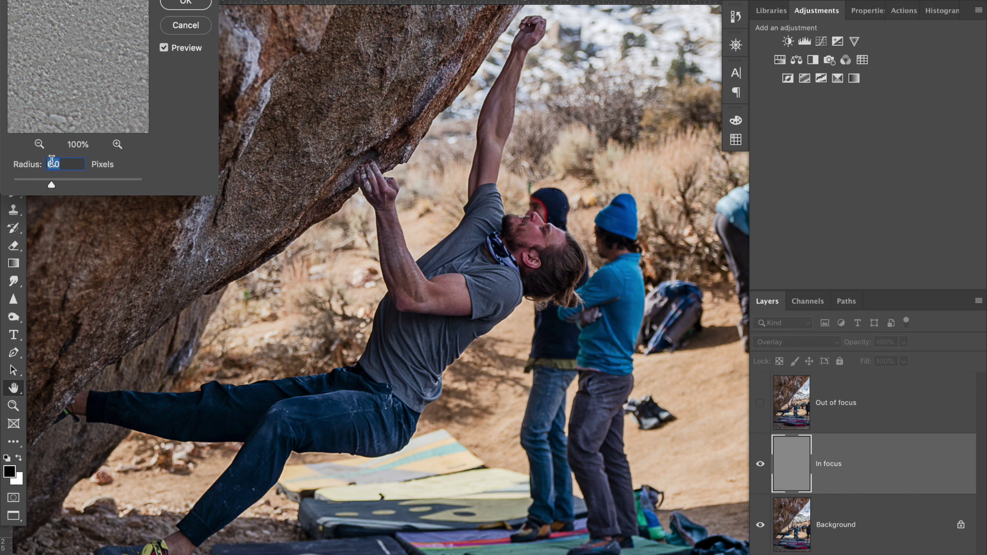
click(186, 5)
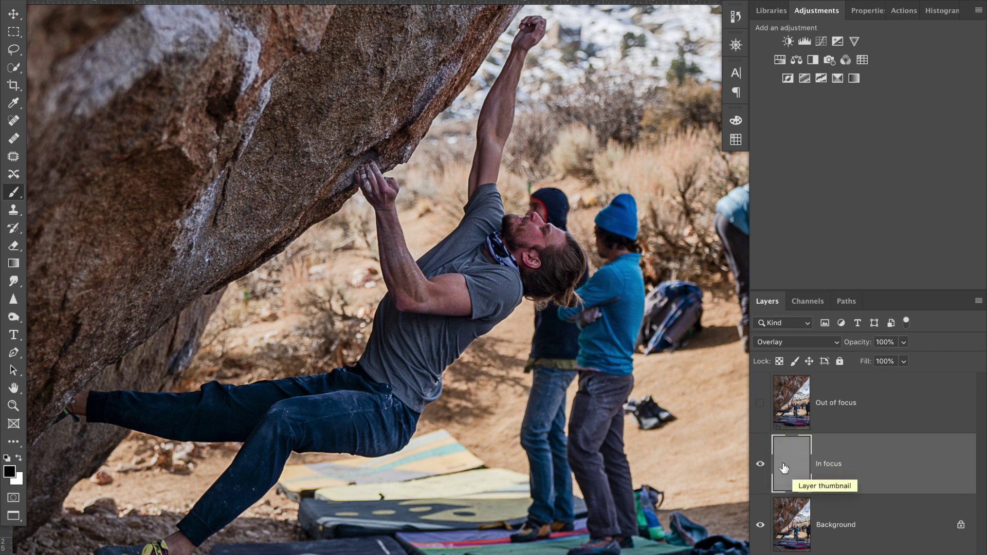
Add a layer mask to the In focus layer and invert it to black.
scroll(699, 391, down, 2)
click(802, 554)
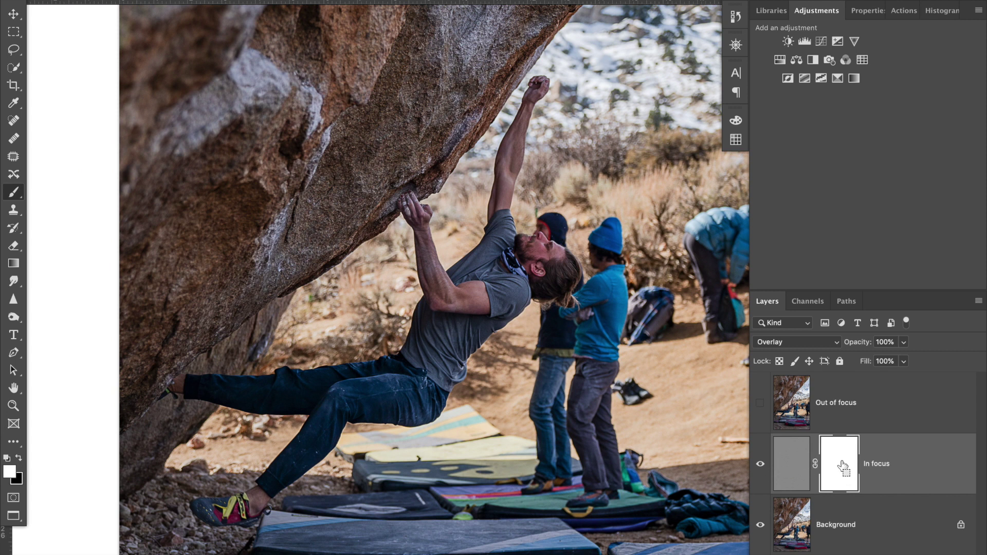
key(ctrl+i)
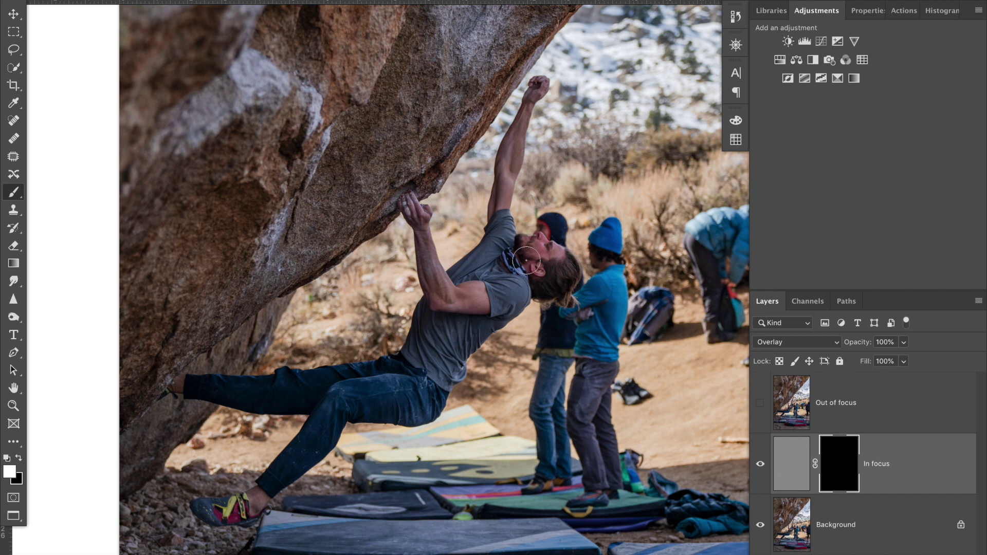
Paint white on the In focus mask over the climber's body, legs and arms, with the red mask overlay displayed.
mouse_move(525, 260)
mouse_down()
mouse_move(558, 275)
mouse_move(566, 267)
mouse_move(542, 275)
mouse_move(537, 289)
mouse_move(565, 294)
mouse_move(550, 278)
mouse_move(516, 275)
mouse_move(426, 386)
mouse_move(437, 347)
mouse_move(418, 358)
mouse_move(432, 314)
mouse_move(476, 269)
mouse_move(448, 327)
mouse_move(500, 240)
mouse_move(463, 294)
mouse_move(446, 298)
mouse_move(398, 377)
mouse_move(186, 387)
mouse_move(363, 406)
mouse_move(400, 392)
mouse_move(304, 393)
mouse_move(318, 385)
mouse_move(429, 402)
mouse_move(433, 388)
mouse_move(334, 416)
mouse_move(223, 509)
mouse_up()
key(backslash)
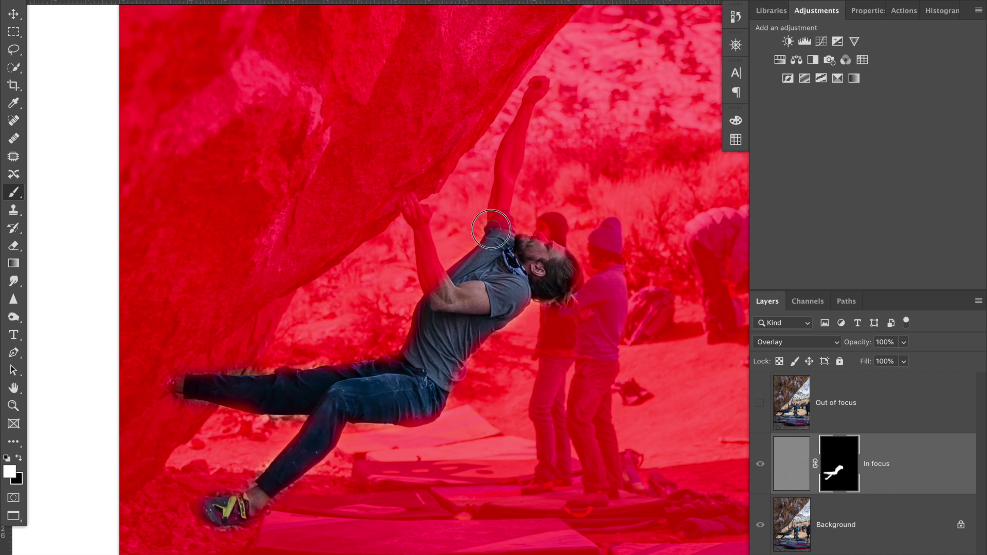
drag(501, 229, 538, 87)
drag(417, 223, 450, 291)
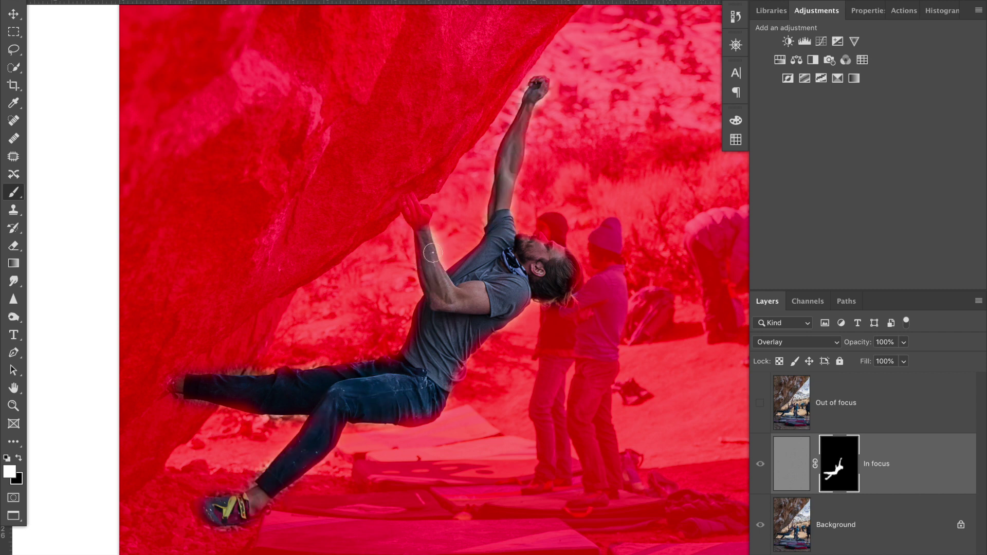
Mask out the climber's bent forearm by painting over it in black with a larger brush.
key(x)
key(bracketright)
key(bracketright)
key(bracketright)
mouse_move(425, 220)
mouse_down()
mouse_move(436, 261)
mouse_move(420, 229)
mouse_move(414, 271)
mouse_up()
key(bracketleft)
key(bracketleft)
key(bracketleft)
key(bracketright)
key(bracketright)
key(bracketright)
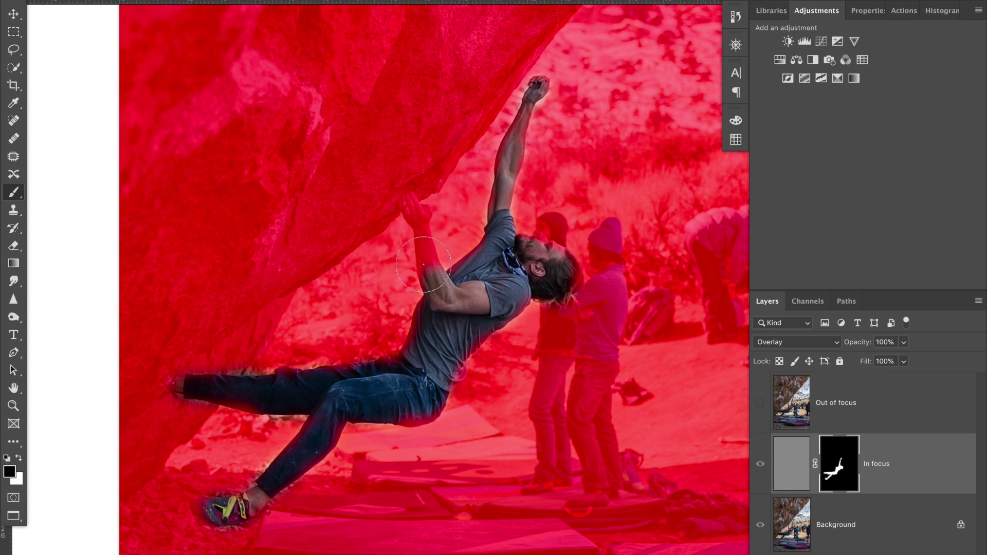
Try painting white around the climber's bent forearm, and paint the area out again in black.
key(x)
mouse_move(430, 284)
mouse_down()
mouse_move(445, 306)
mouse_move(435, 265)
mouse_up()
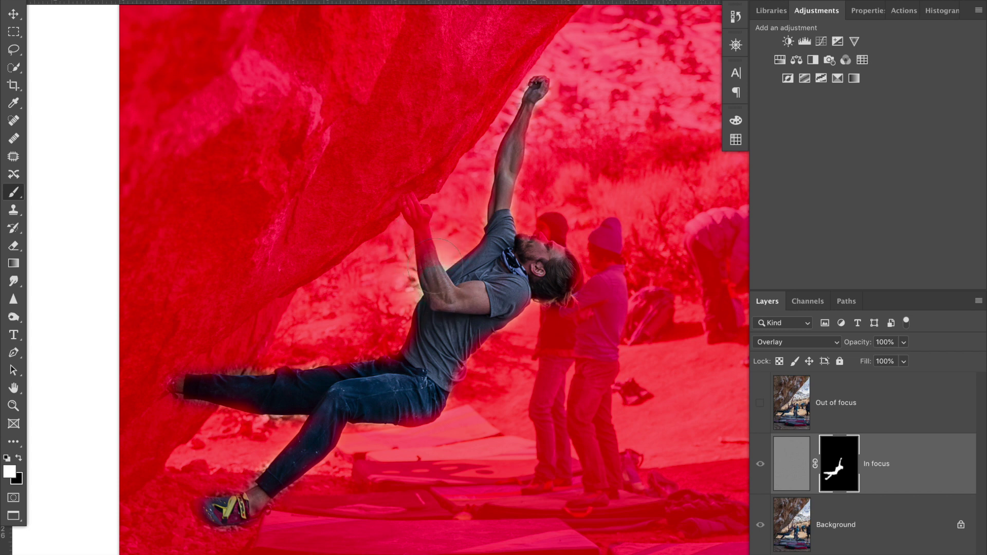
key(x)
mouse_move(432, 231)
mouse_down()
mouse_move(393, 293)
mouse_move(437, 226)
mouse_move(431, 235)
mouse_move(450, 241)
mouse_move(411, 265)
mouse_move(377, 309)
mouse_move(434, 273)
mouse_up()
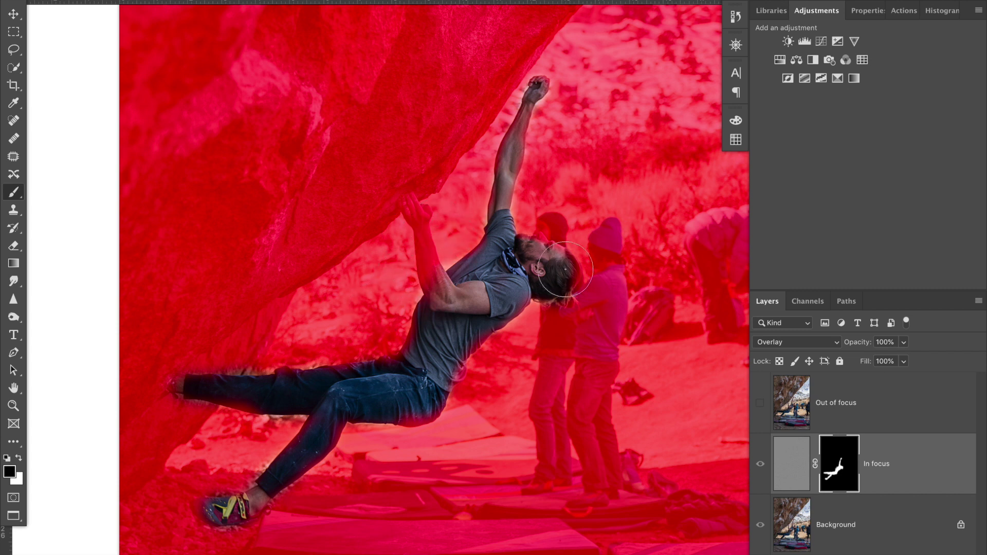
Paint the climber's face and hair white on the mask with a smaller brush, and hide the red overlay.
key(bracketright)
key(bracketleft)
key(bracketleft)
key(bracketleft)
key(bracketleft)
key(bracketleft)
key(x)
key(bracketright)
key(bracketright)
key(bracketright)
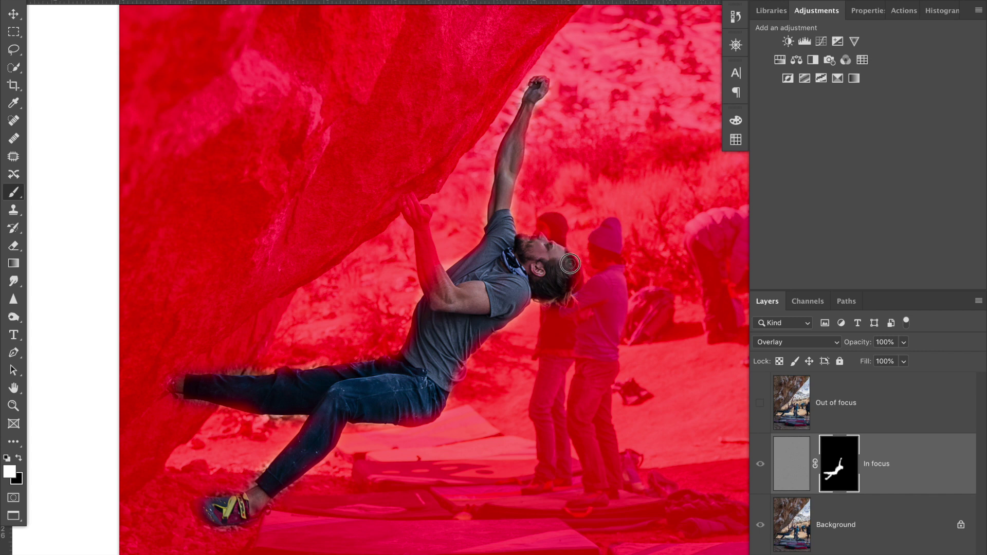
mouse_move(569, 276)
mouse_down()
mouse_move(569, 302)
mouse_move(521, 238)
mouse_move(535, 244)
mouse_up()
key(backslash)
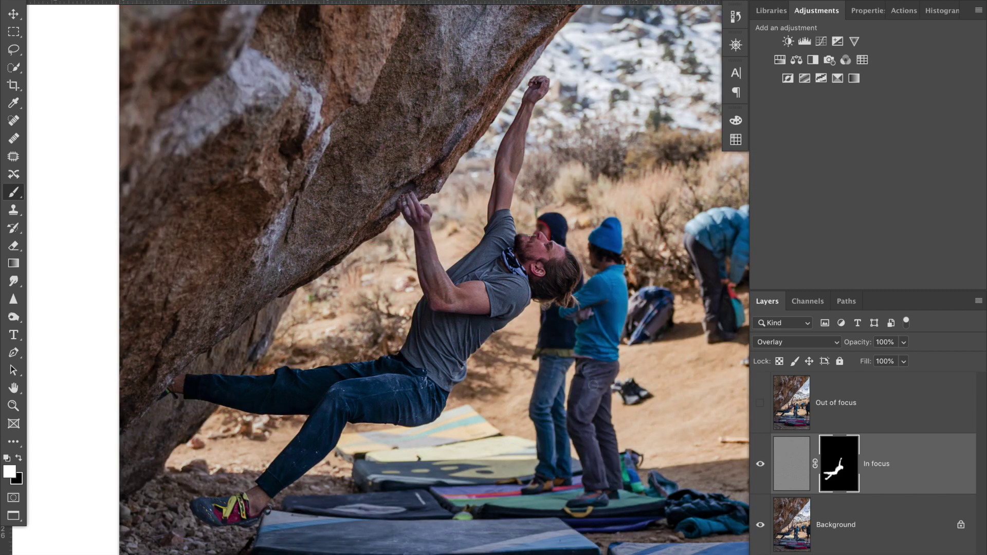
Compare the climber with and without the In focus layer's sharpening, both at normal size and close up.
click(761, 465)
click(761, 465)
click(762, 465)
click(761, 465)
key(ctrl+plus)
key(ctrl+plus)
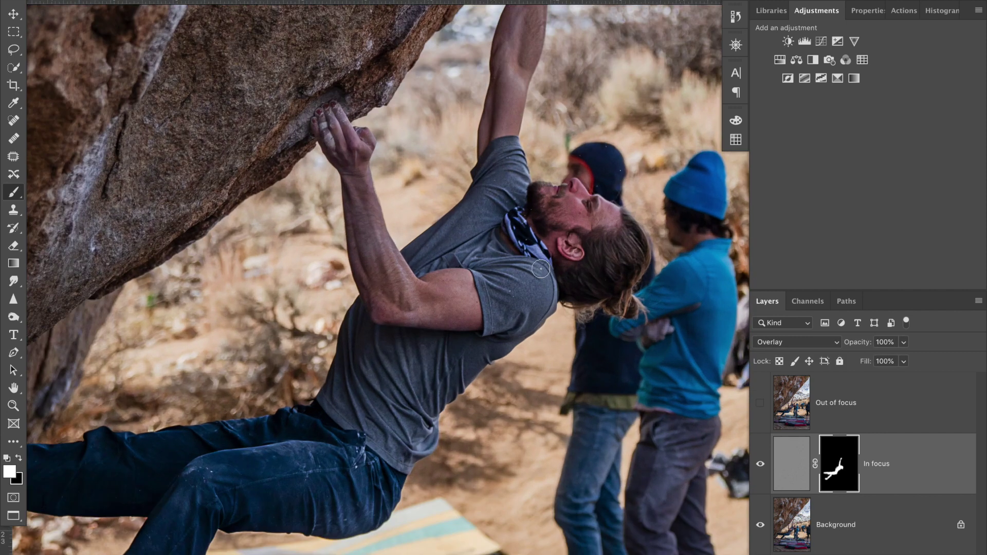
scroll(535, 270, up, 3)
click(761, 466)
click(761, 465)
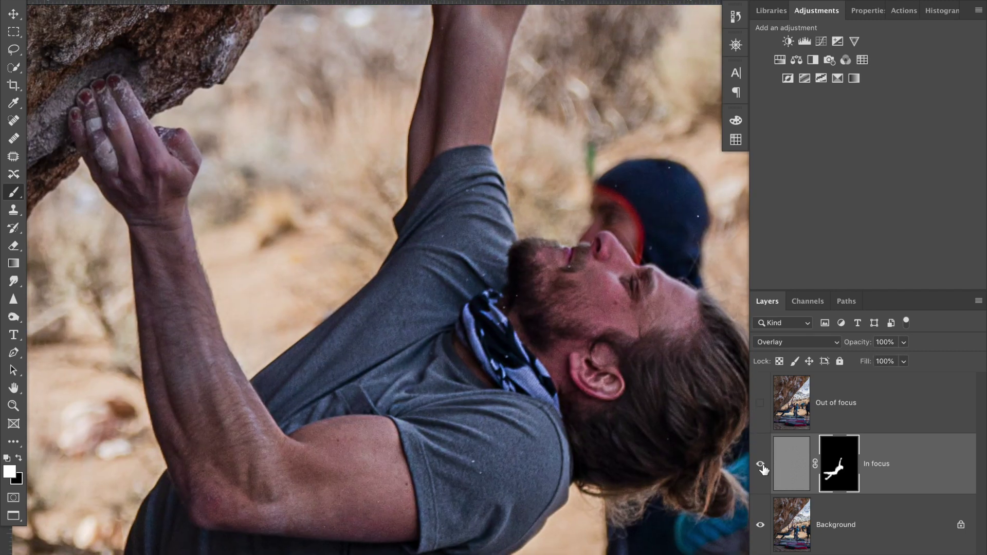
click(761, 466)
click(761, 466)
Select the Out of focus layer and make it visible.
key(ctrl+0)
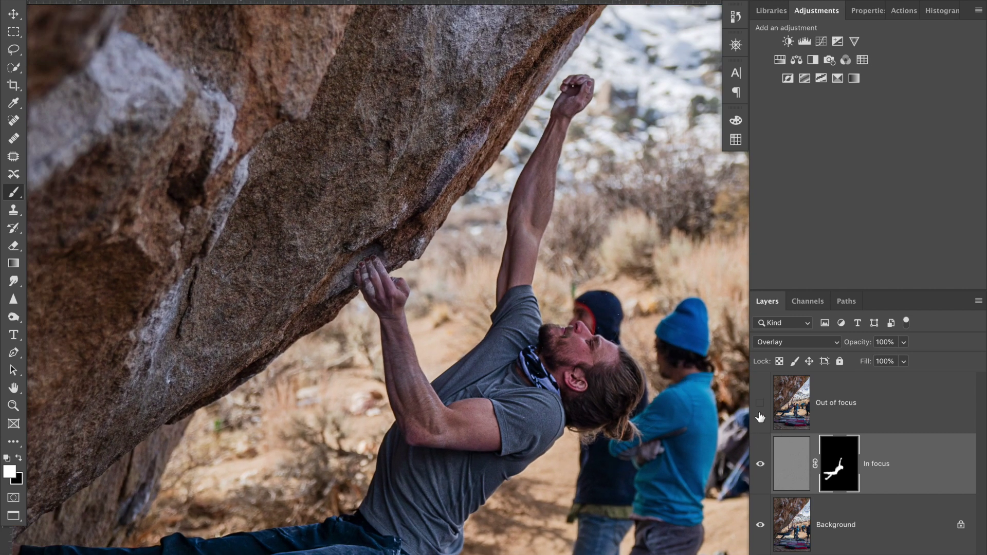
click(786, 410)
click(761, 406)
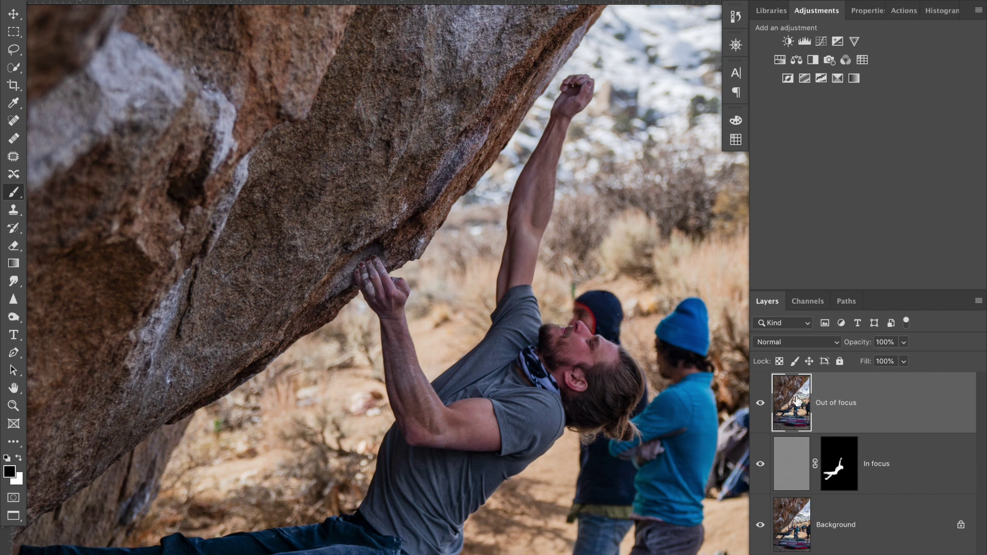
key(ctrl+minus)
scroll(560, 296, up, 4)
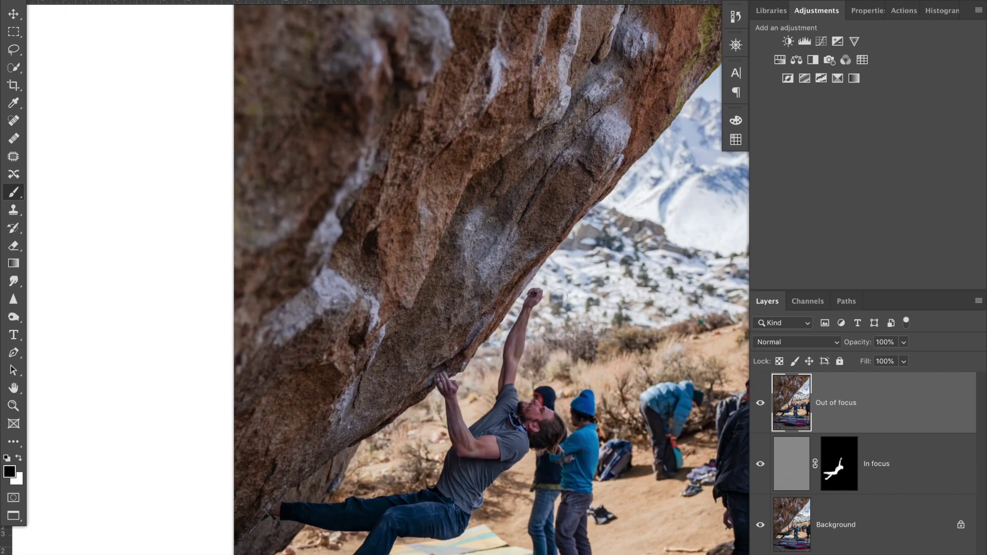
Lasso the darker band of rock running diagonally down the boulder's underside to above the climber.
key(l)
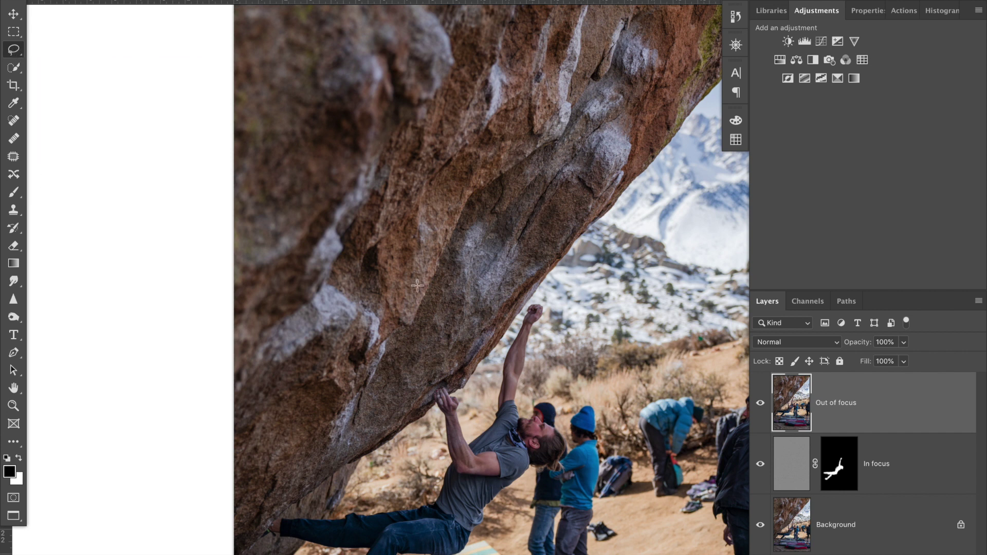
scroll(440, 288, up, 1)
scroll(440, 288, right, 2)
scroll(440, 288, right, 1)
scroll(441, 288, down, 1)
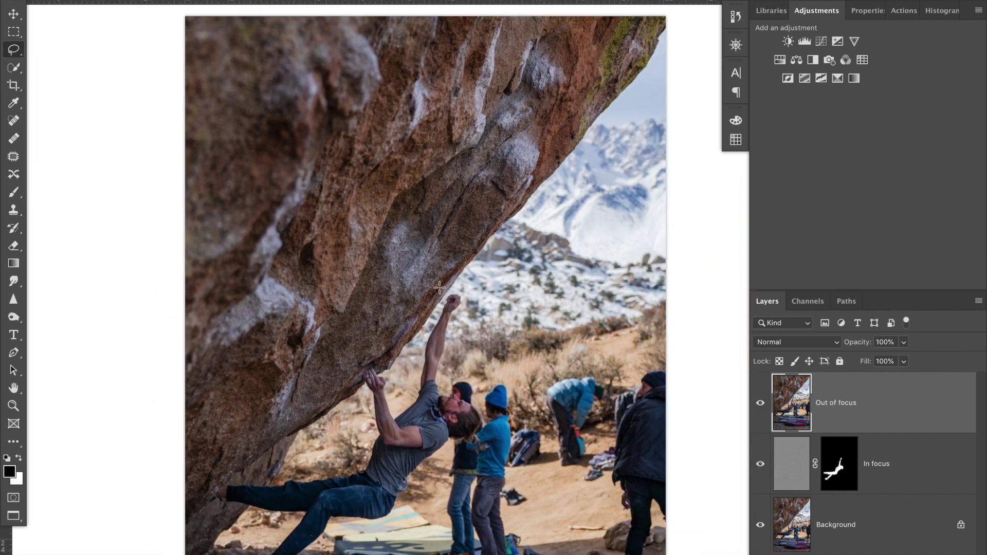
scroll(440, 288, up, 1)
scroll(440, 288, left, 1)
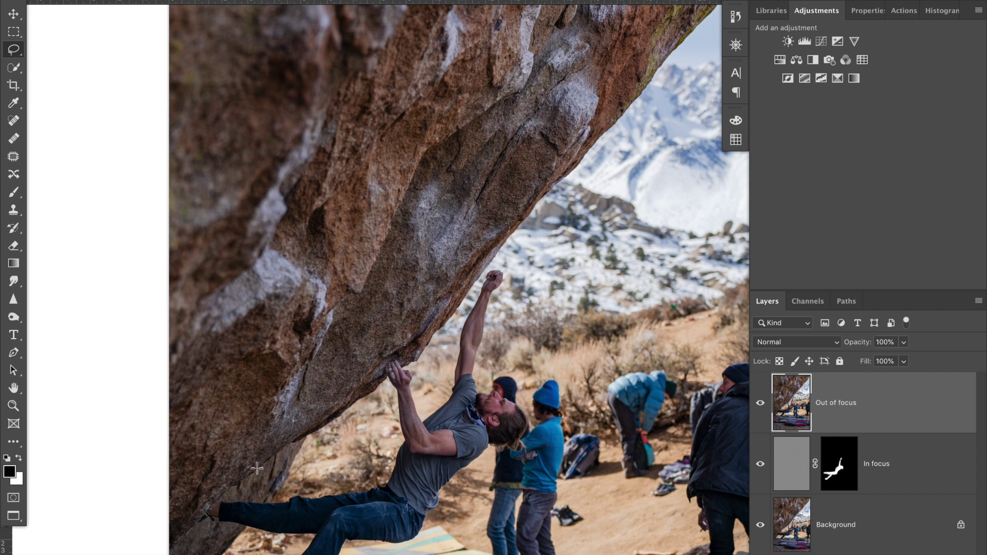
scroll(551, 108, up, 1)
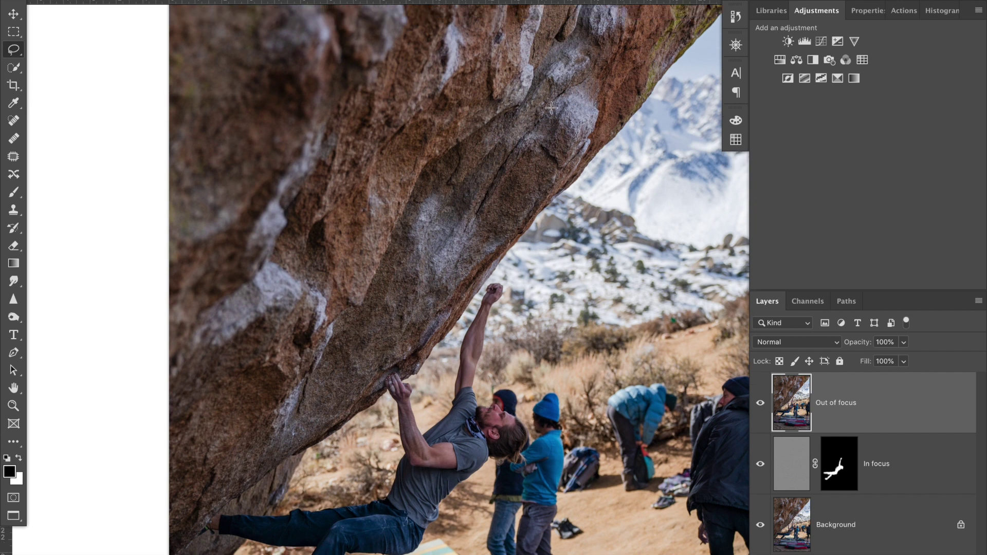
scroll(551, 108, right, 1)
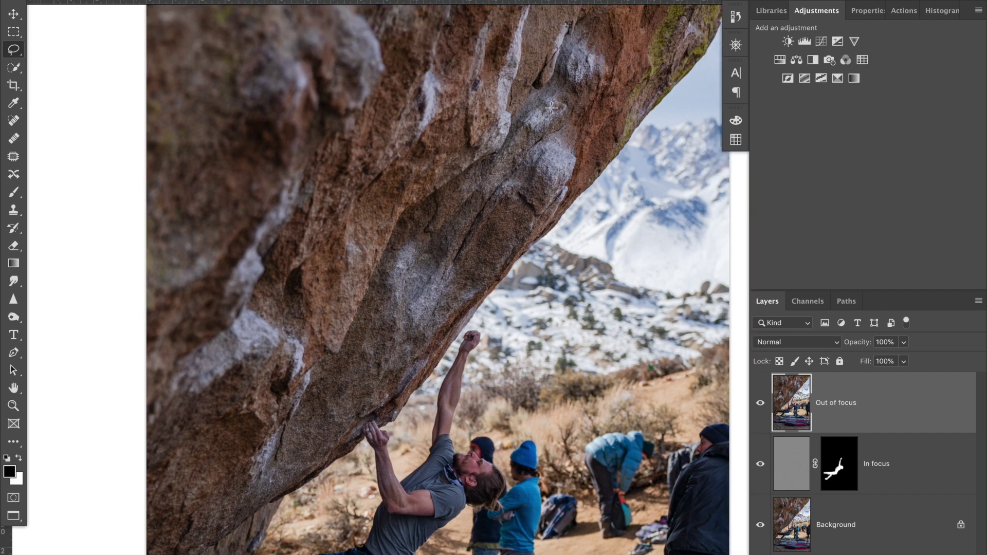
scroll(553, 114, up, 1)
scroll(553, 114, right, 1)
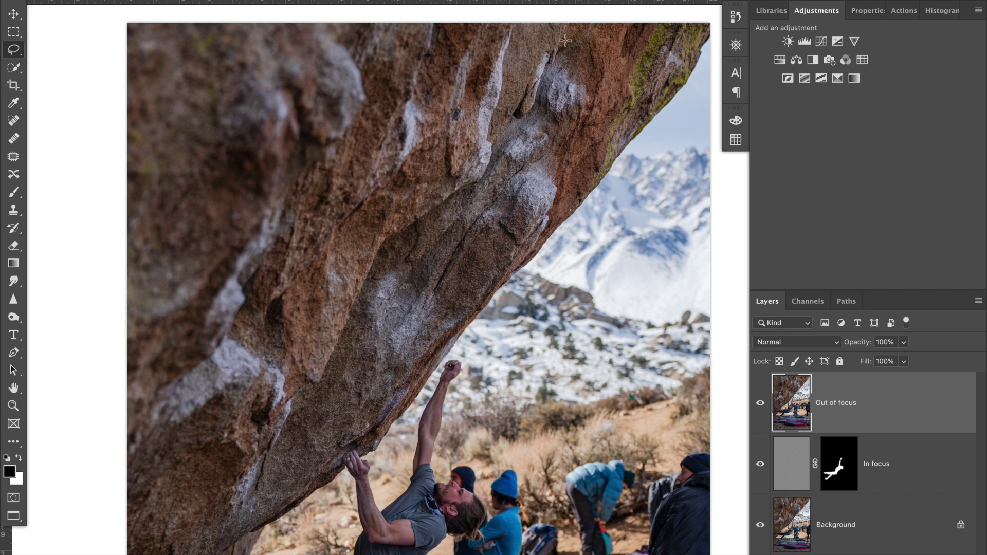
mouse_move(571, 21)
mouse_down()
mouse_move(479, 177)
mouse_move(383, 245)
mouse_move(323, 373)
mouse_move(227, 510)
mouse_move(165, 551)
mouse_move(231, 547)
mouse_move(346, 445)
mouse_move(383, 436)
mouse_move(548, 219)
mouse_move(552, 182)
mouse_move(596, 99)
mouse_move(602, 11)
mouse_move(577, 6)
mouse_up()
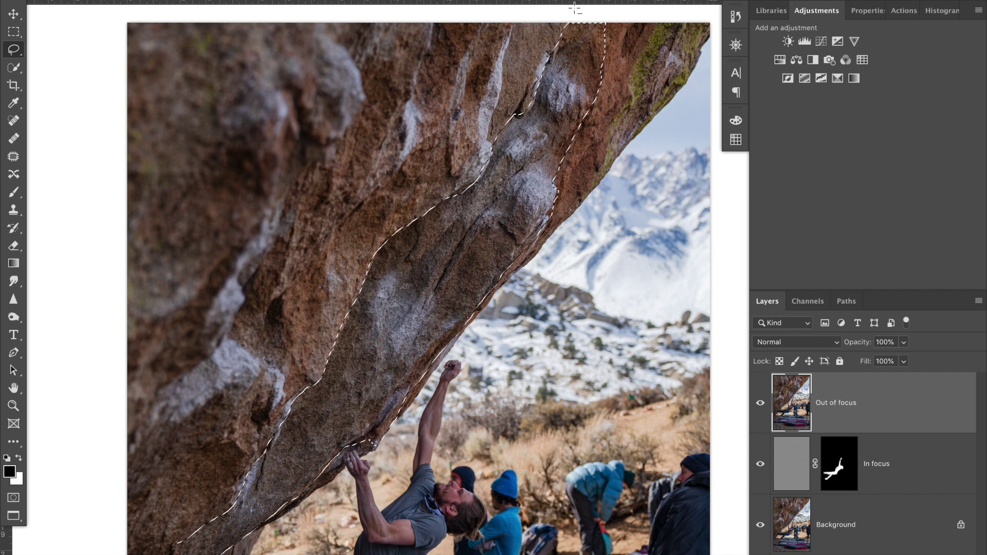
Feather the rock selection by 3 pixels and turn it into a mask on the Out of focus layer.
right_click(486, 217)
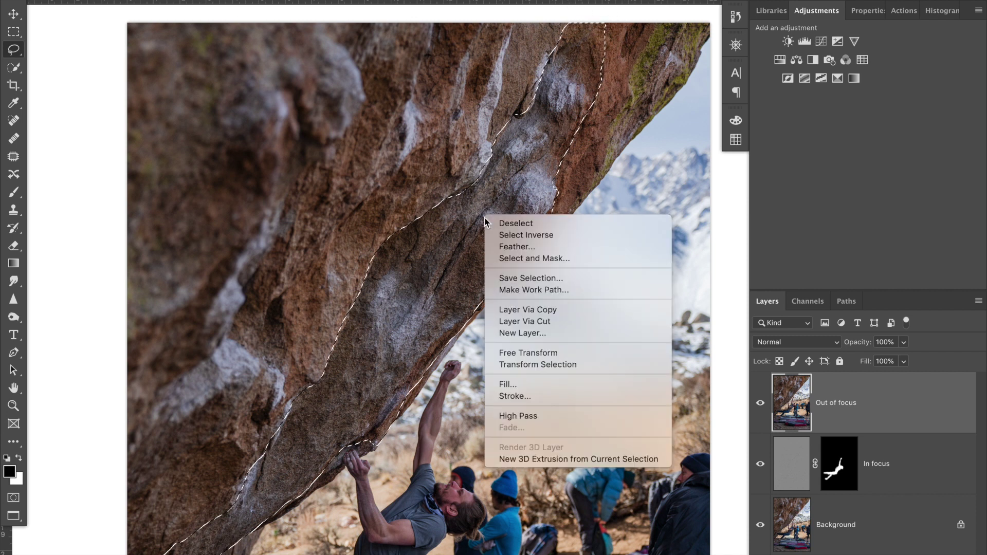
click(530, 247)
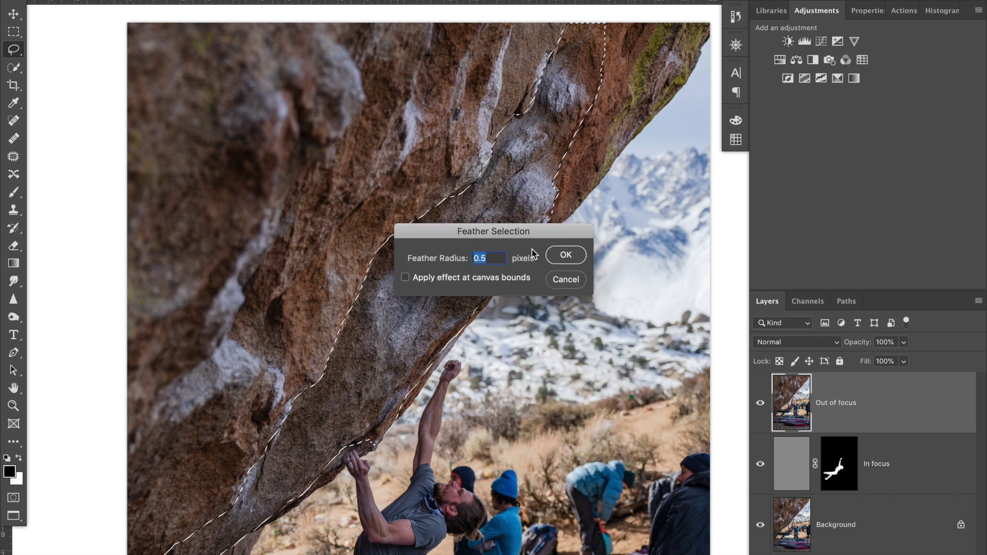
text(5)
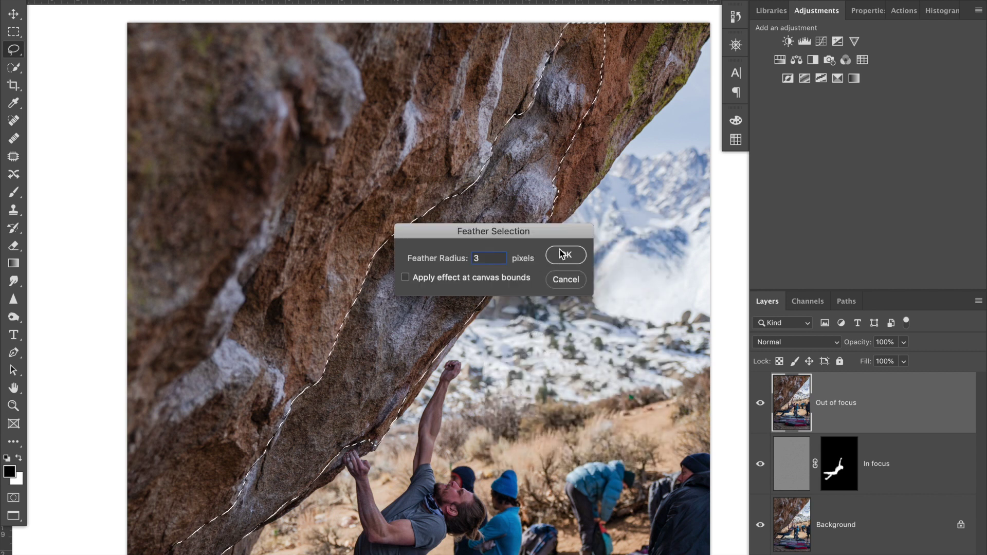
click(562, 254)
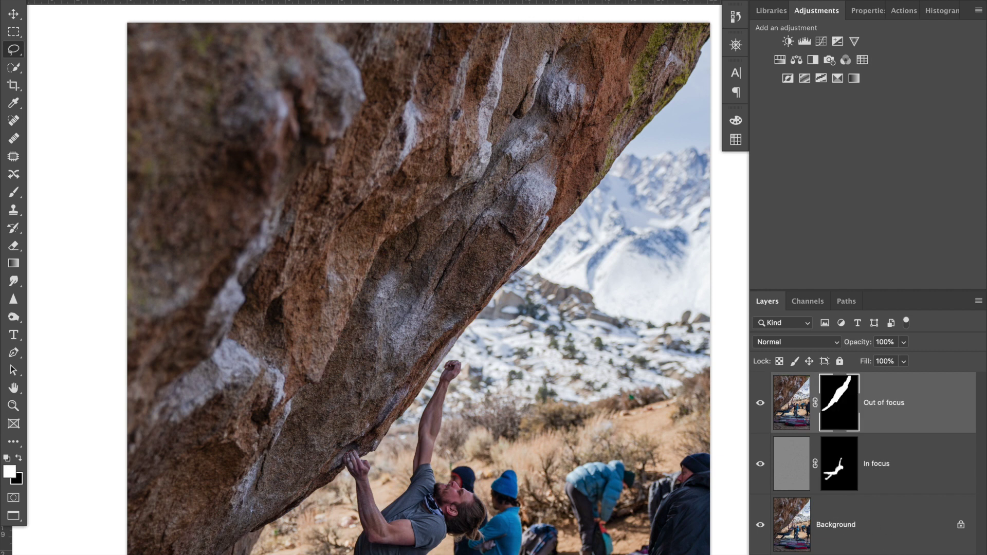
Display the Out of focus layer's mask as a red overlay and examine the masked rock area.
alt+shift+click(833, 417)
scroll(534, 317, down, 2)
scroll(534, 316, down, 1)
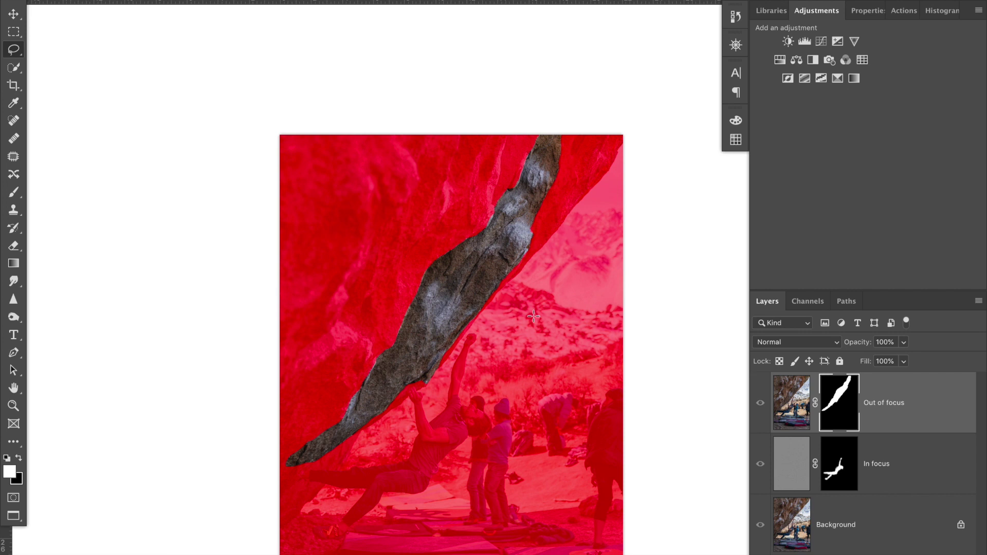
scroll(534, 316, up, 3)
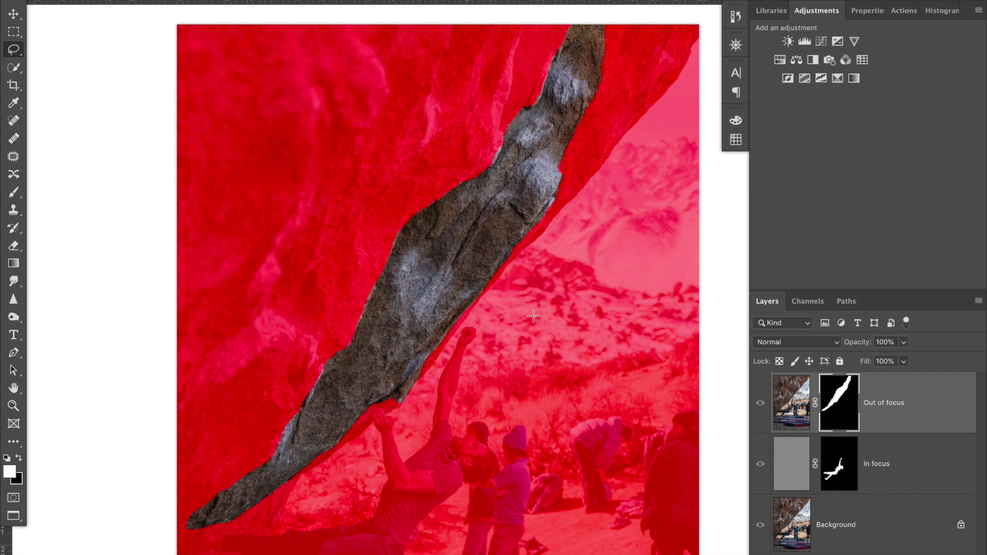
Turn off the red overlay of the Out of focus layer's mask to show the normal photo.
key(backslash)
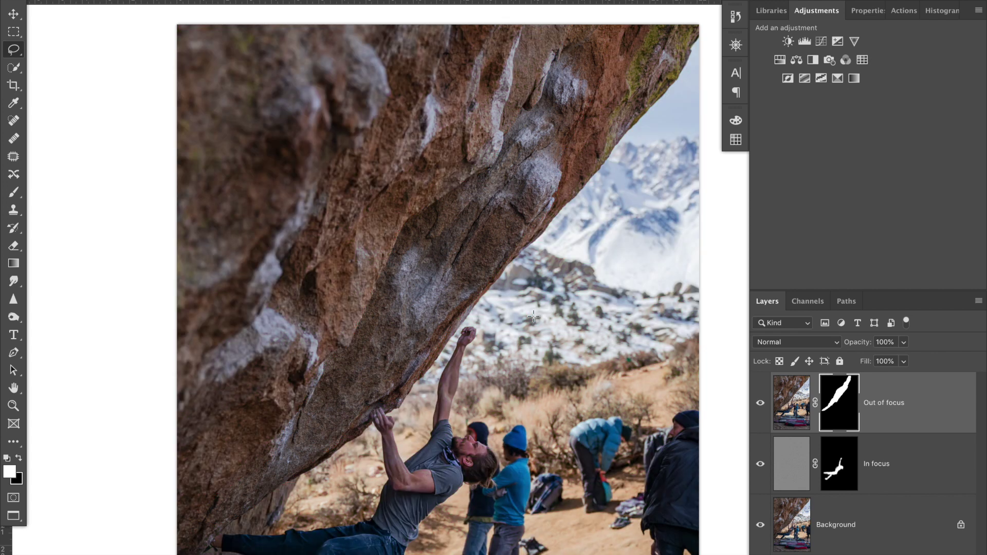
scroll(646, 414, down, 3)
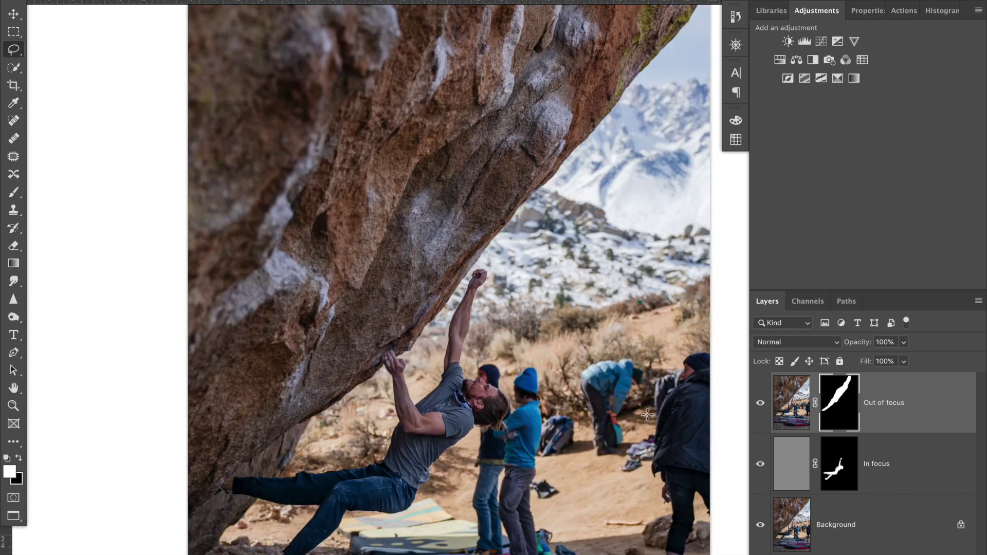
scroll(616, 355, up, 5)
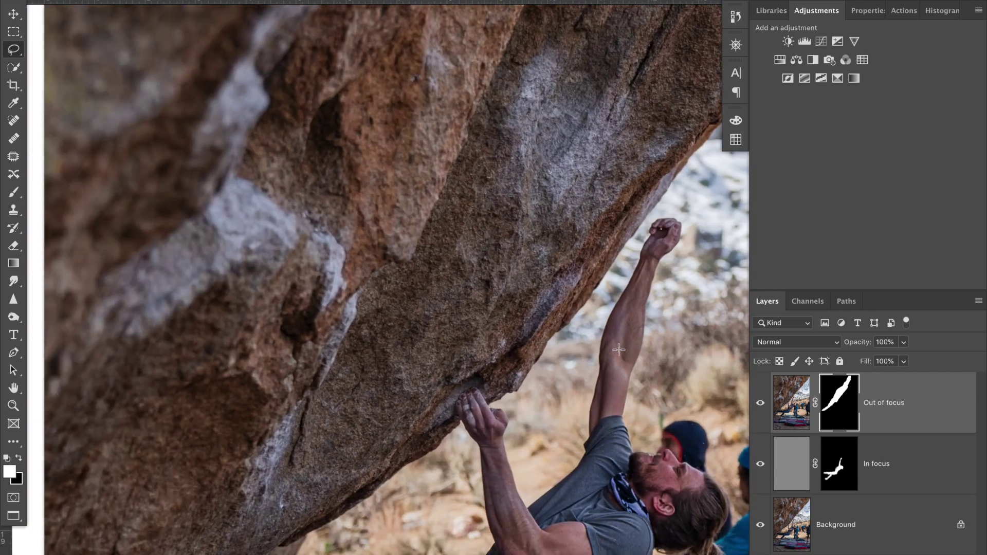
scroll(619, 350, up, 4)
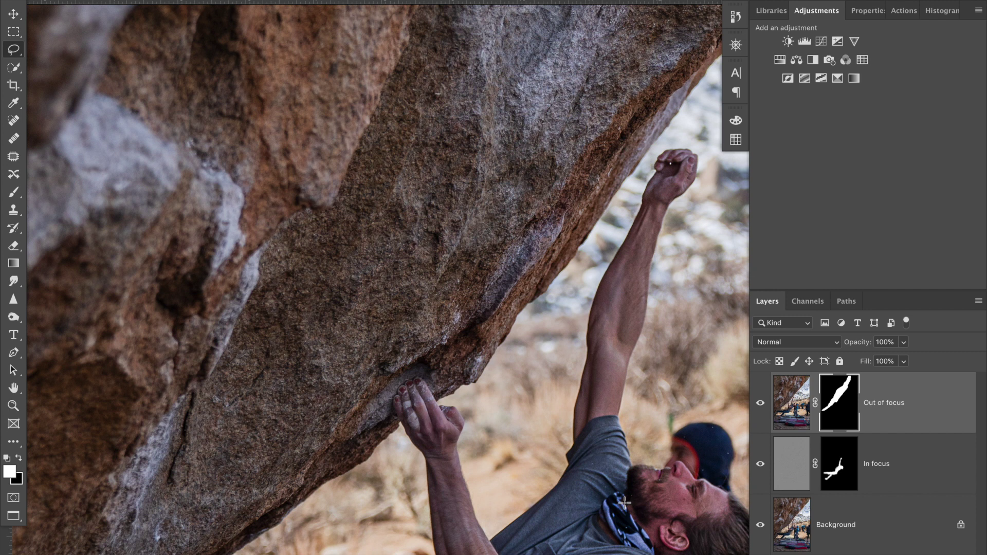
Apply a Gaussian Blur with a small radius to the image of the Out of focus layer rather than its mask.
click(794, 406)
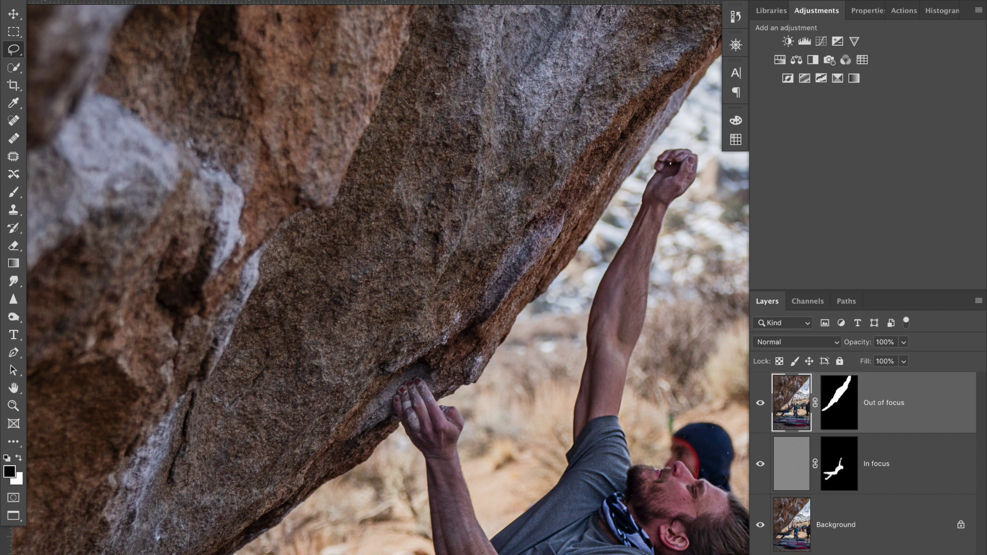
click(337, 1)
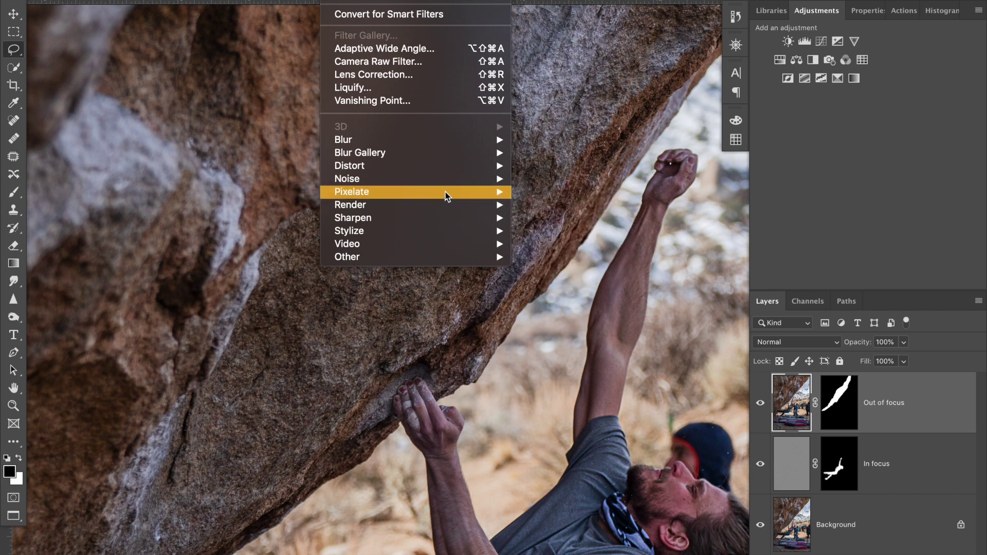
mouse_move(468, 173)
mouse_move(488, 140)
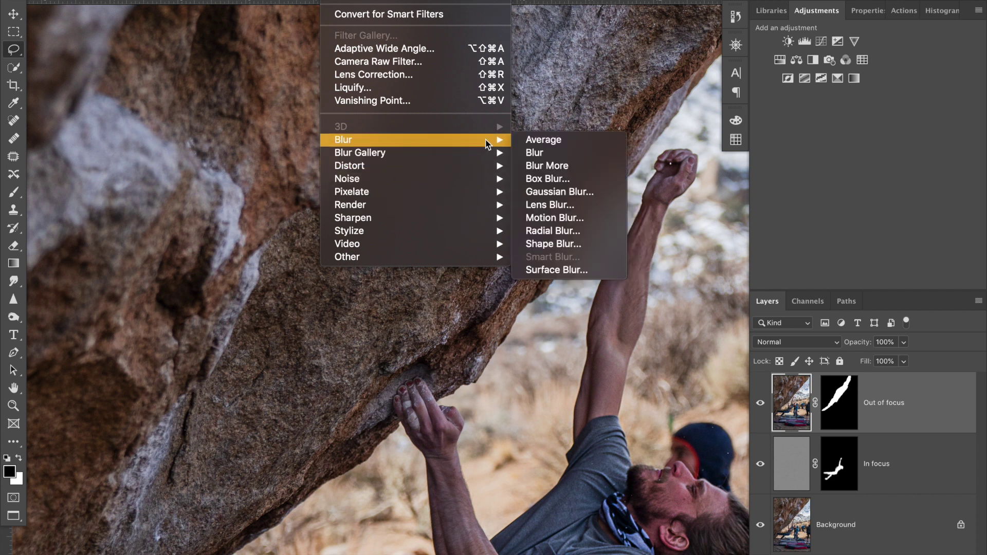
click(550, 190)
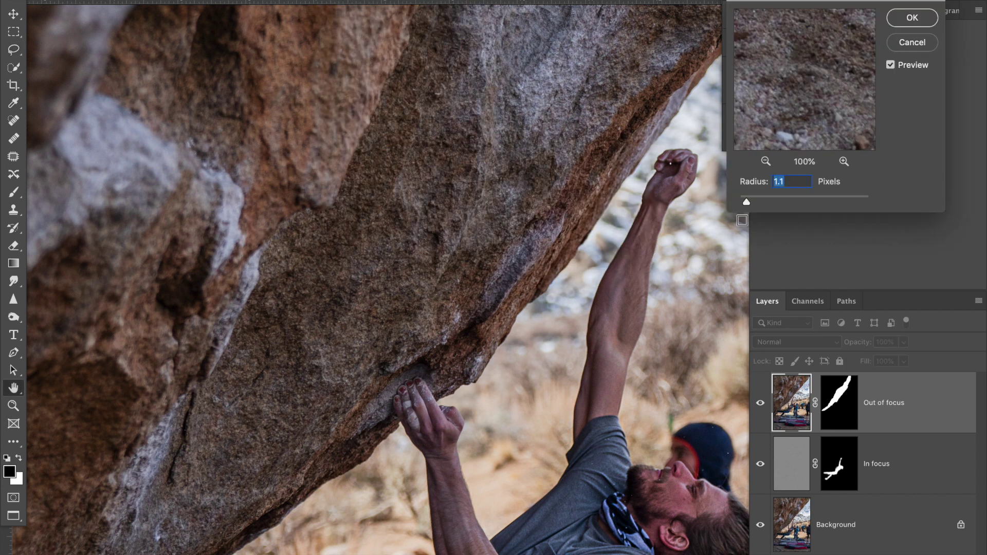
drag(748, 207, 751, 207)
drag(751, 206, 748, 206)
click(911, 18)
Group the Out of focus and In focus layers together.
key(ctrl+0)
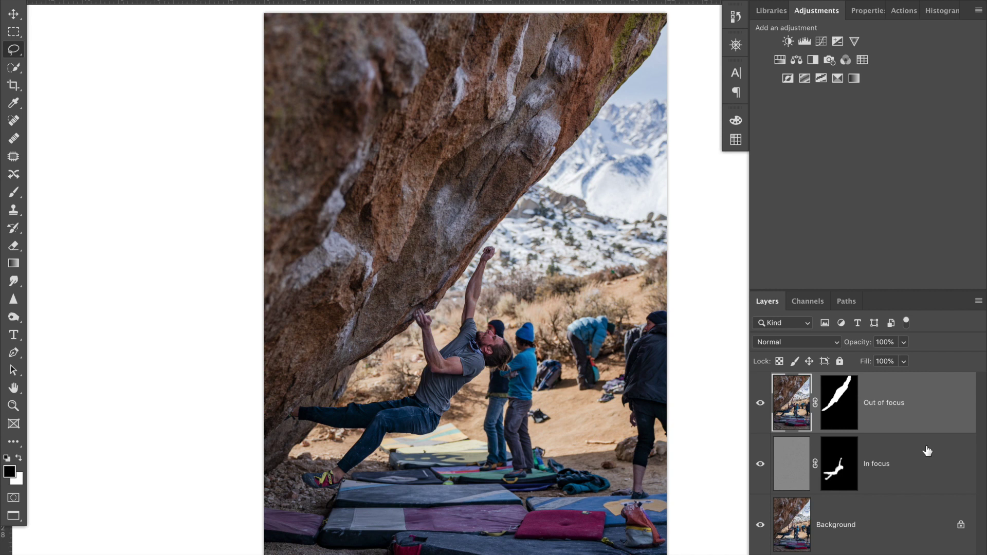
shift+click(927, 453)
key(ctrl+g)
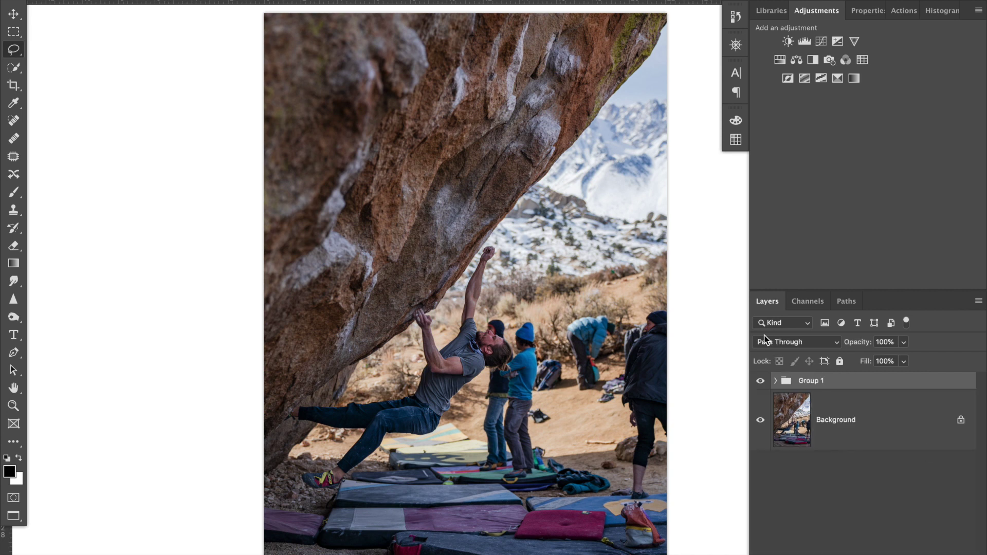
Toggle the layer group's visibility repeatedly to compare the climber and rock before and after the edits, leaving it visible.
key(ctrl+plus)
key(ctrl+plus)
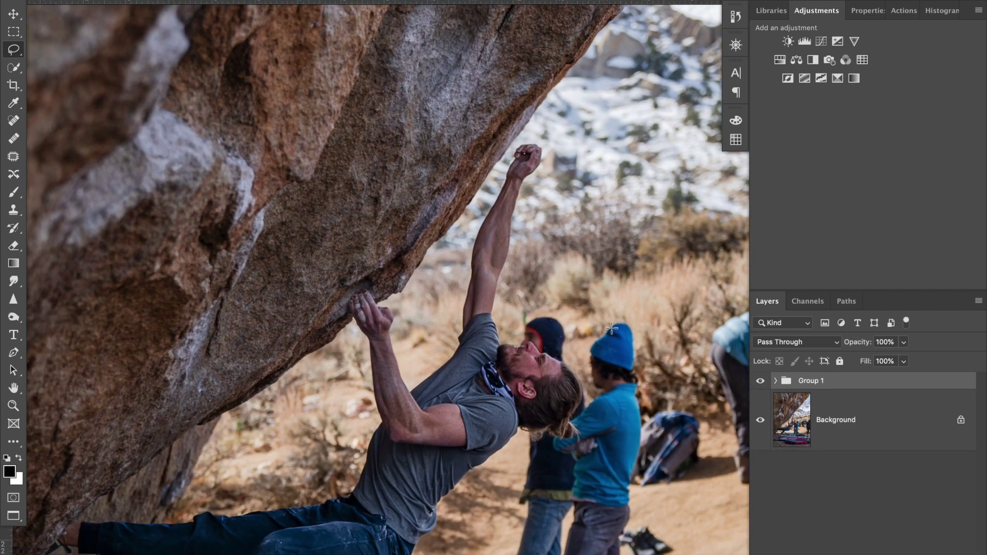
click(760, 383)
click(760, 383)
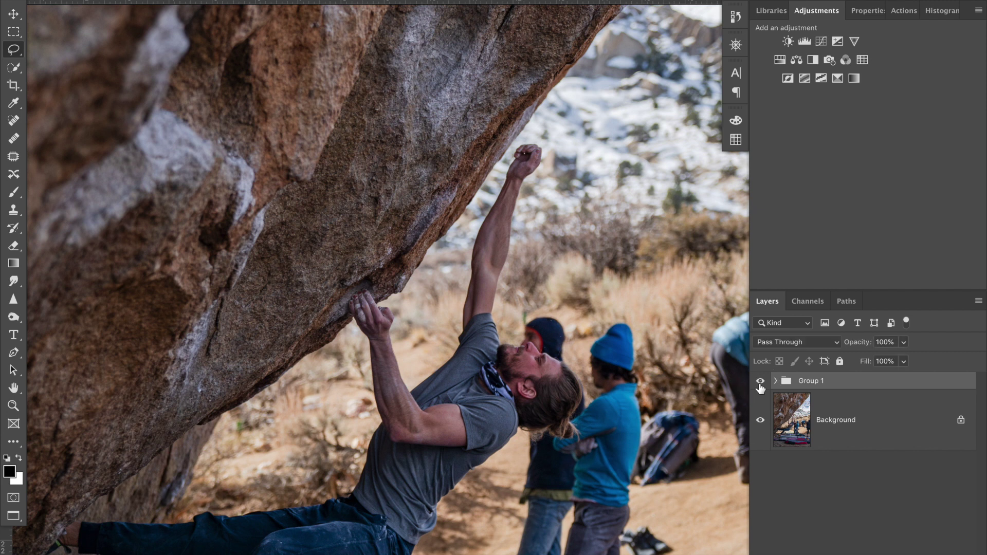
click(761, 384)
click(761, 384)
click(761, 381)
click(761, 381)
click(761, 382)
click(761, 381)
click(761, 382)
click(760, 382)
scroll(604, 370, down, 4)
scroll(581, 389, down, 2)
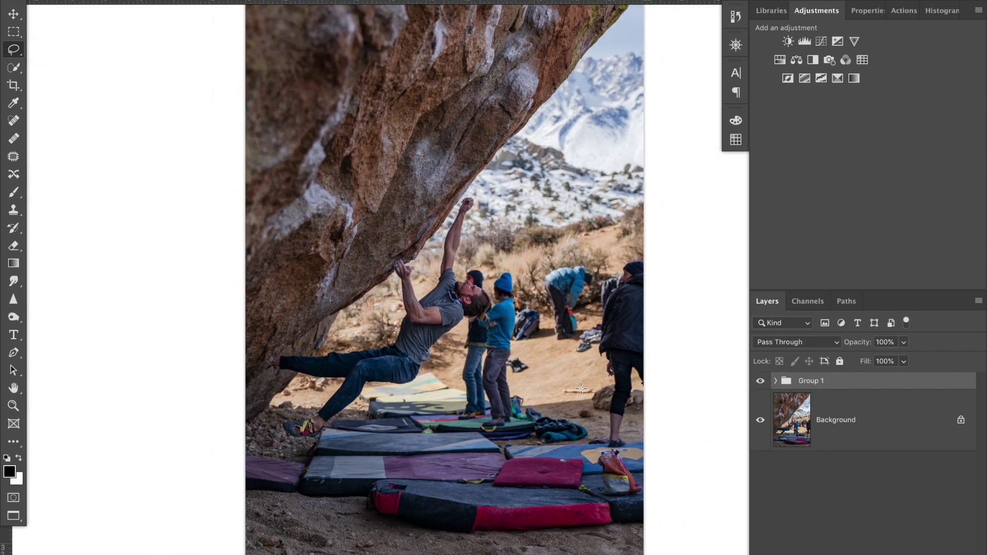